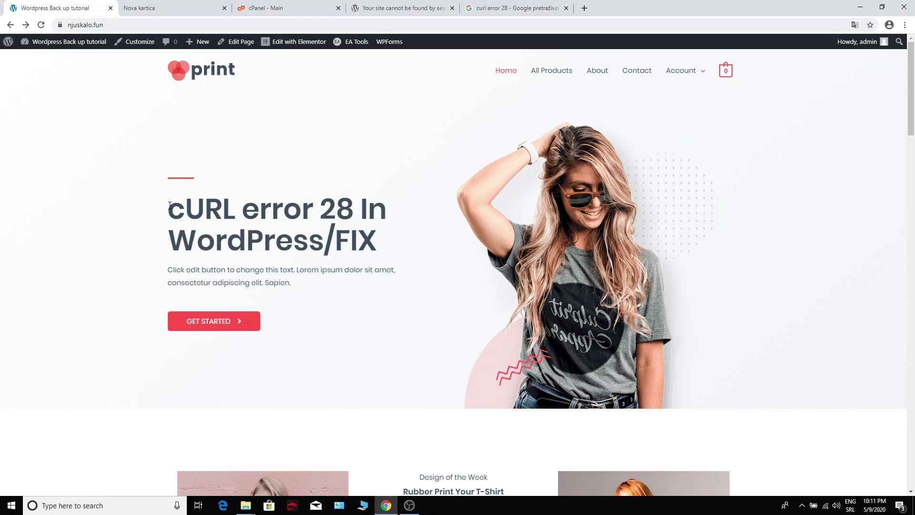
Review the 'cURL error 28' headline and the matching search results.
left_click_drag(174, 204, 412, 241)
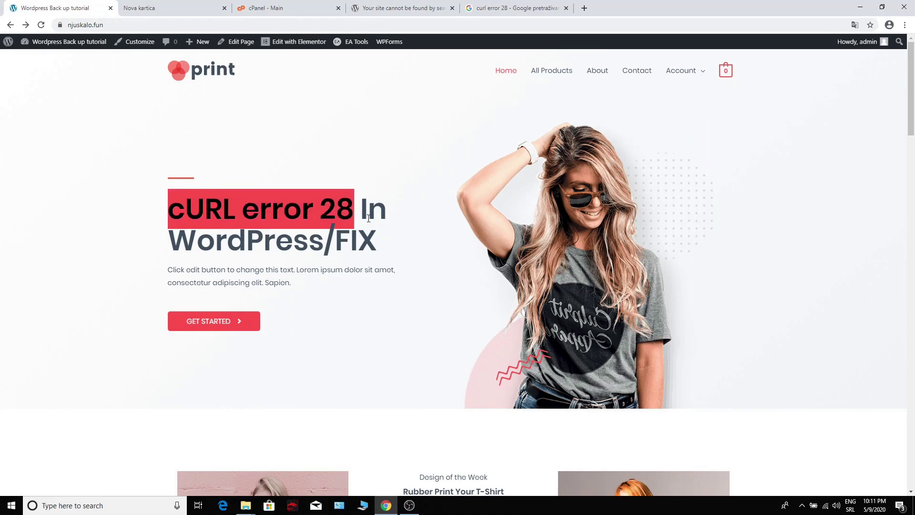
left_click(351, 247)
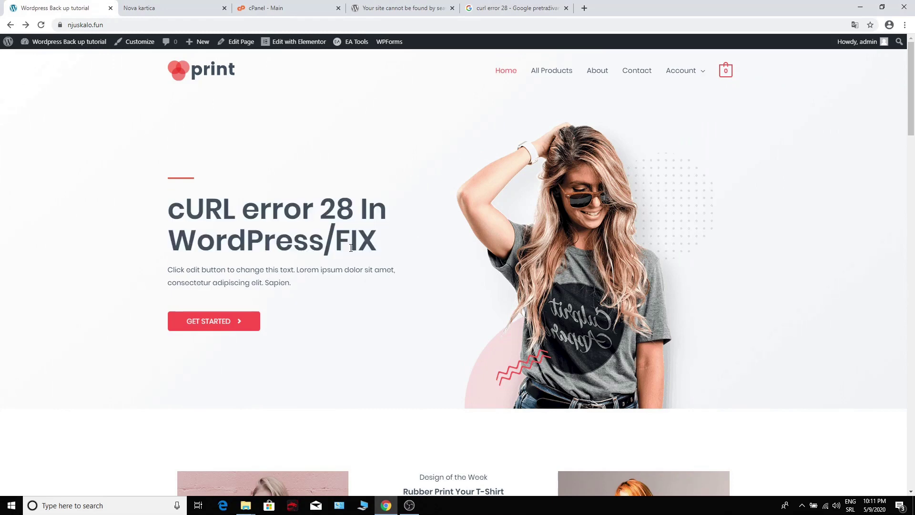
left_click(553, 6)
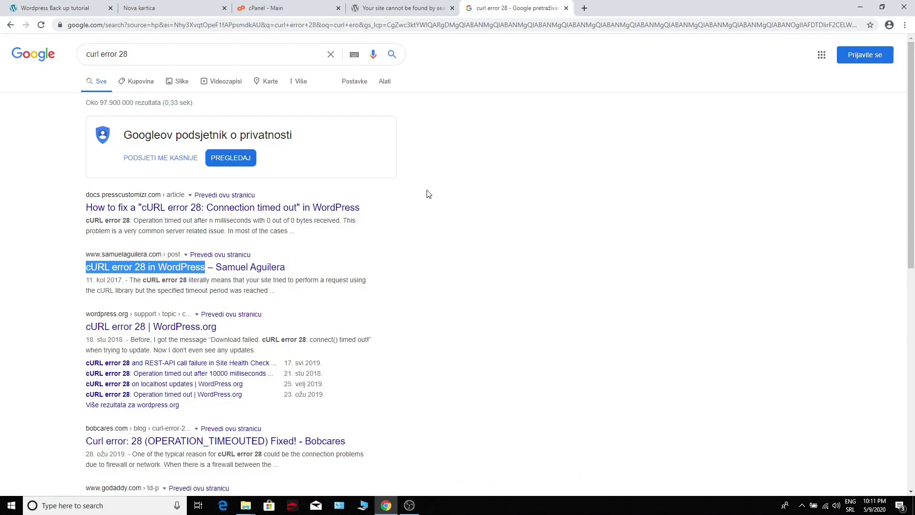
left_click(427, 194)
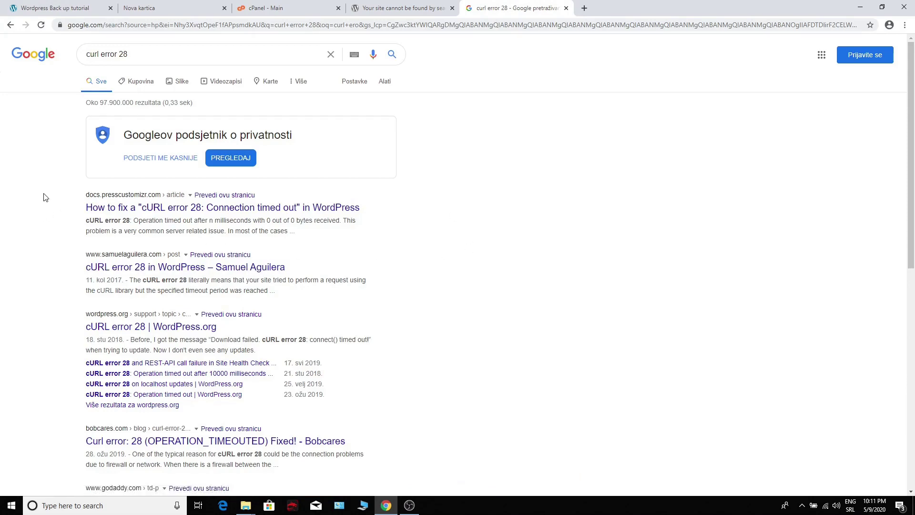
scroll(43, 197, "down", 3)
scroll(43, 198, "down", 1)
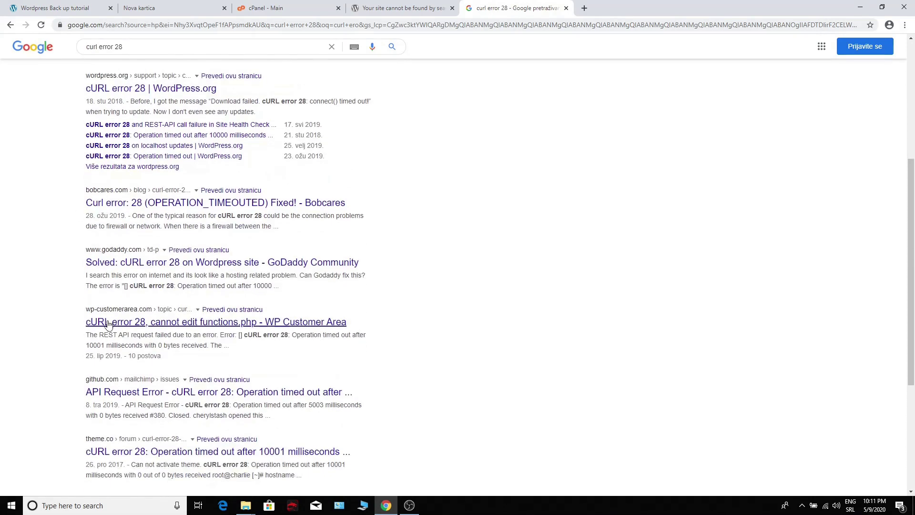
scroll(60, 259, "up", 2)
scroll(54, 257, "up", 2)
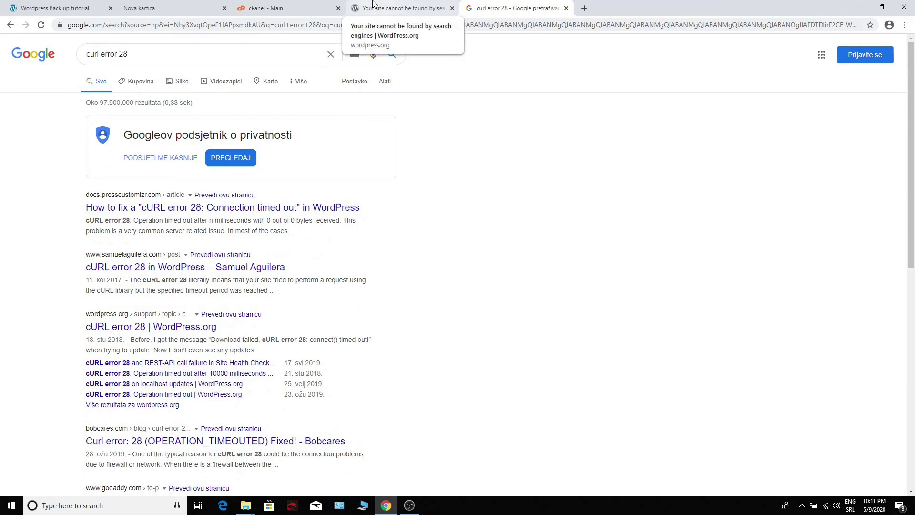
Check the WordPress admin's Site Health page for njuskalo.fun.
left_click(293, 8)
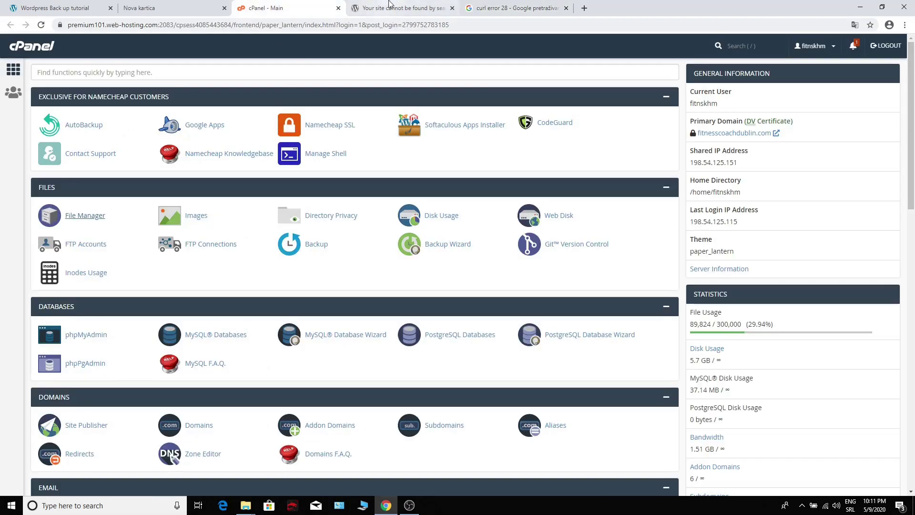
left_click(74, 9)
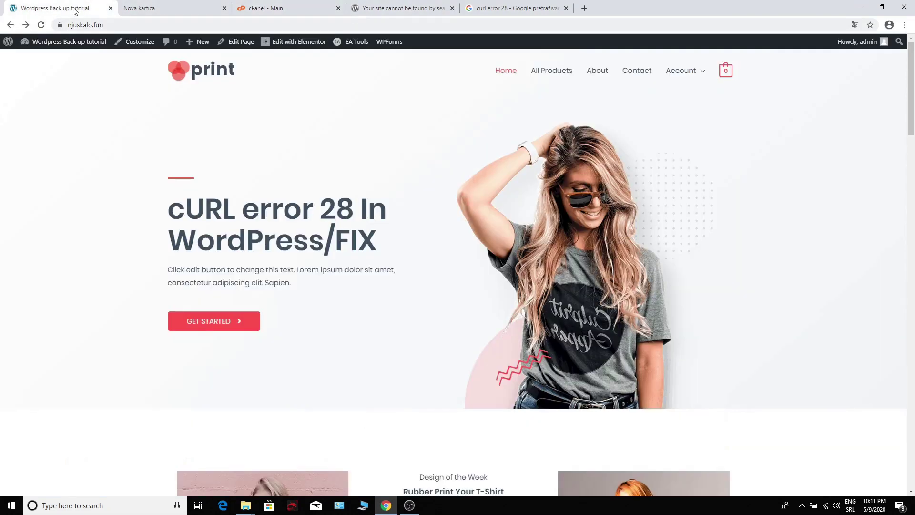
mouse_move(8, 41)
left_click(28, 57)
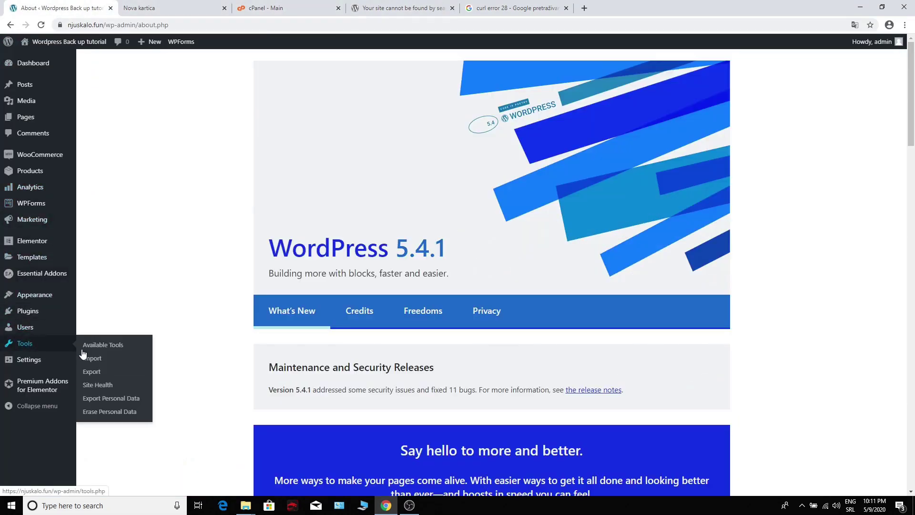
left_click(97, 385)
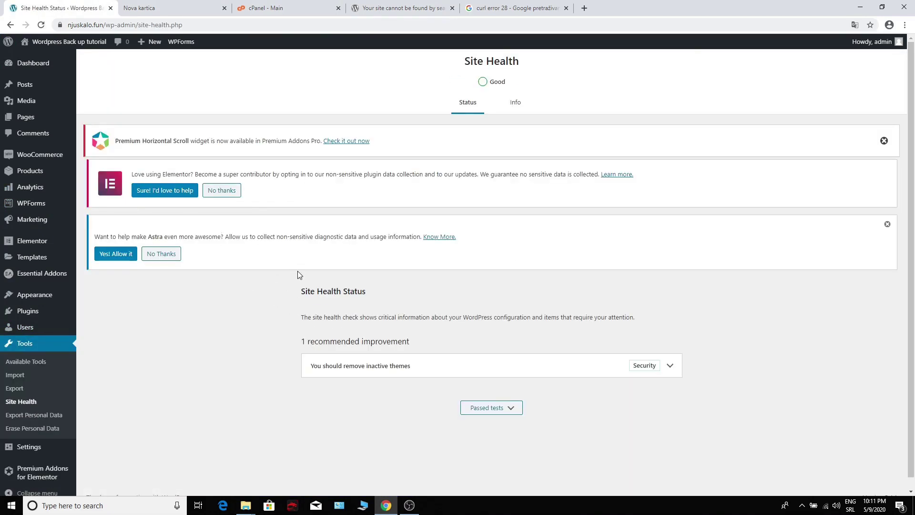
scroll(329, 322, "down", 1)
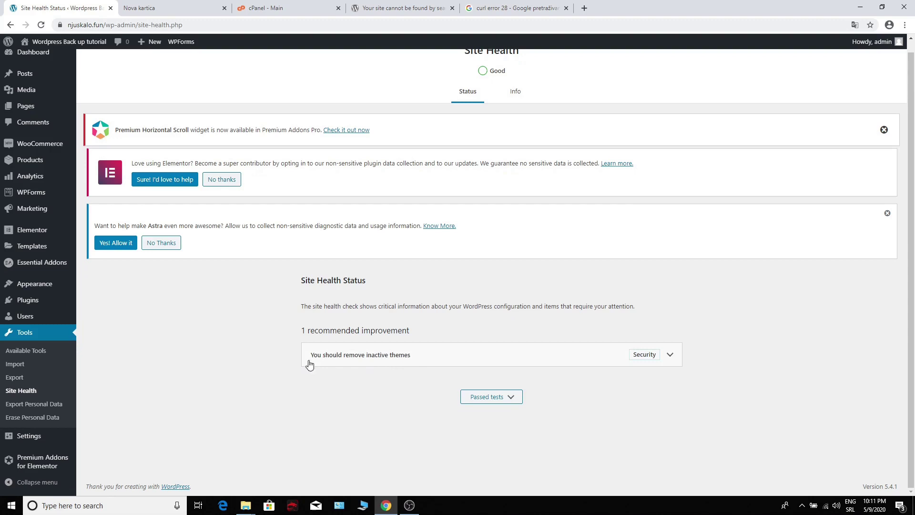
mouse_move(69, 42)
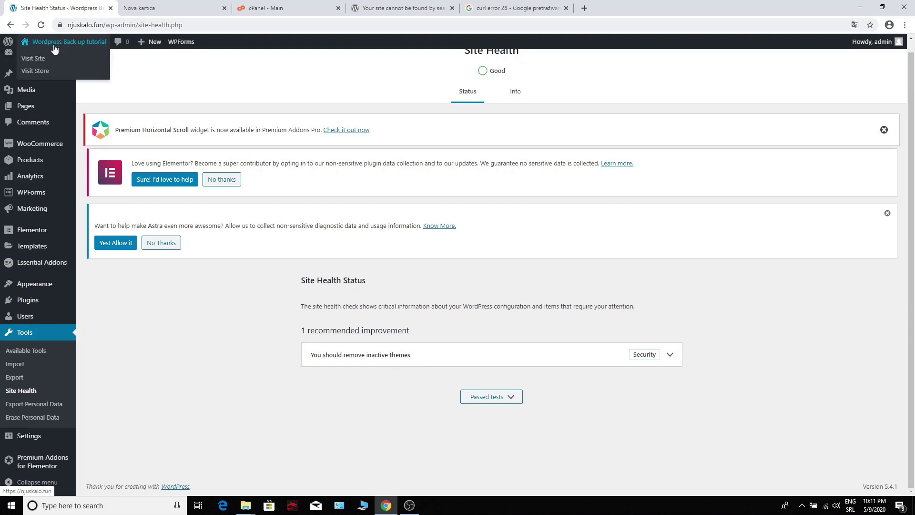
Return to the site homepage and select the njuskalo.fun site address.
left_click(34, 59)
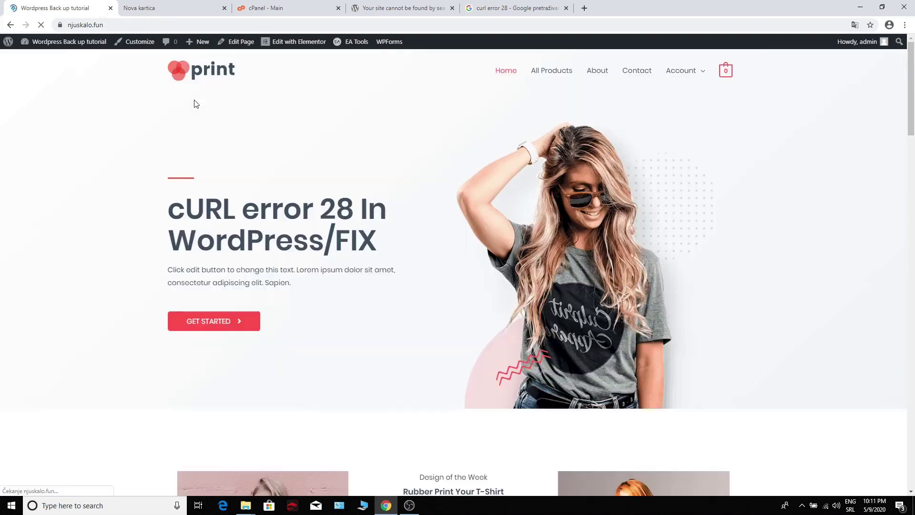
mouse_move(382, 247)
left_mouse_down()
mouse_move(322, 243)
mouse_move(223, 209)
mouse_move(187, 209)
left_mouse_up()
left_click(230, 136)
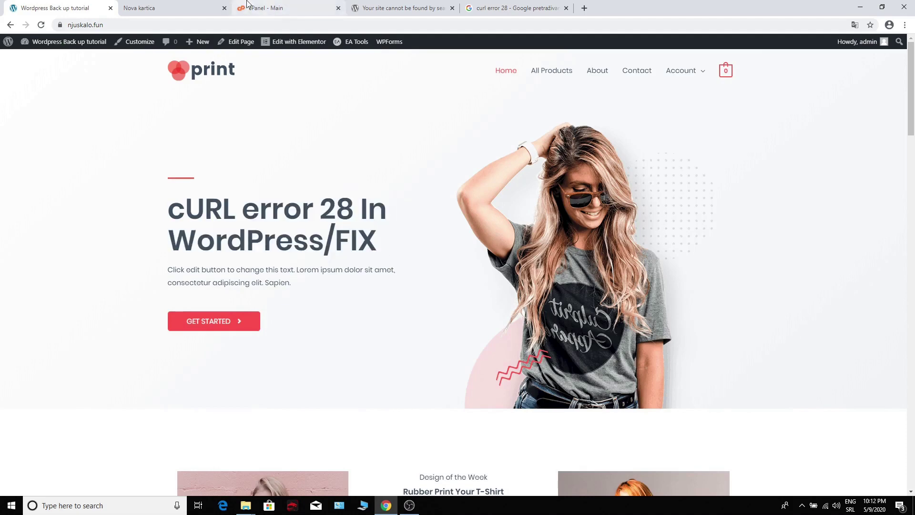
left_click(307, 4)
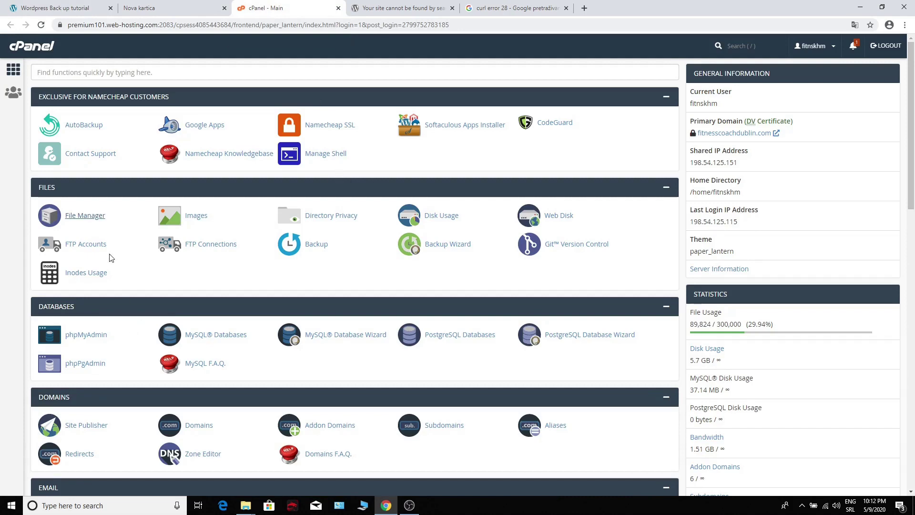
left_click(56, 4)
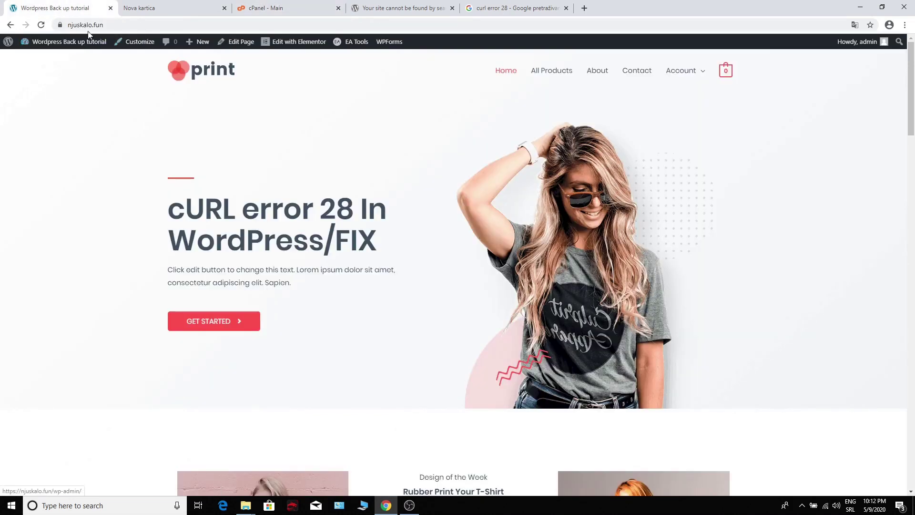
left_click(106, 26)
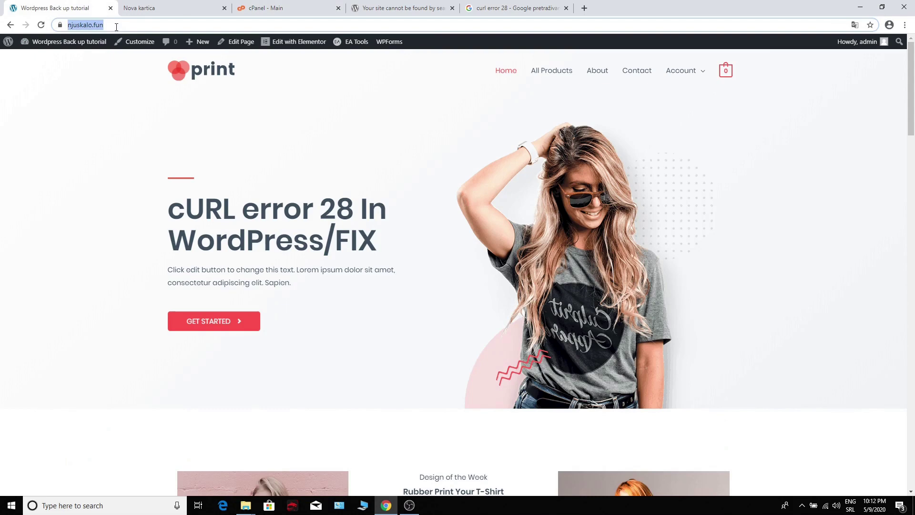
left_click_drag(126, 25, 74, 22)
Open the njuskalo.fun folder from File Manager's directory tree.
left_click(264, 9)
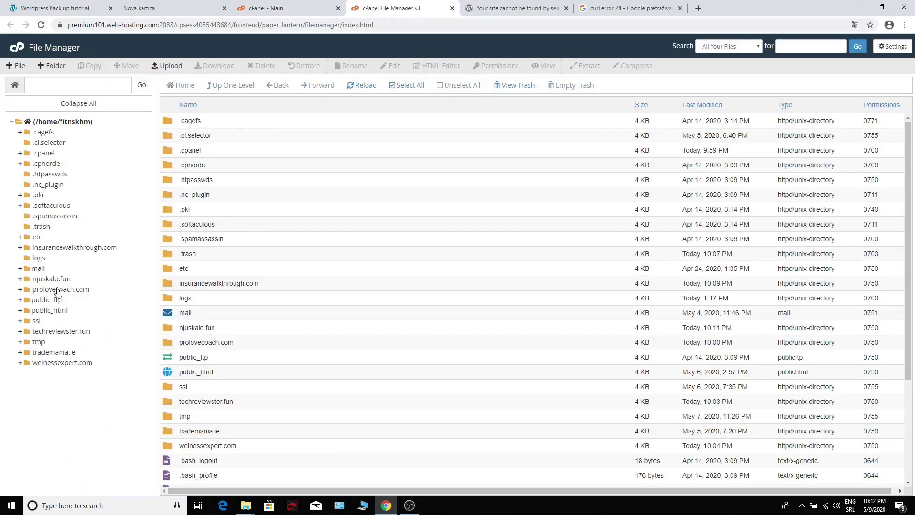
left_click(68, 278)
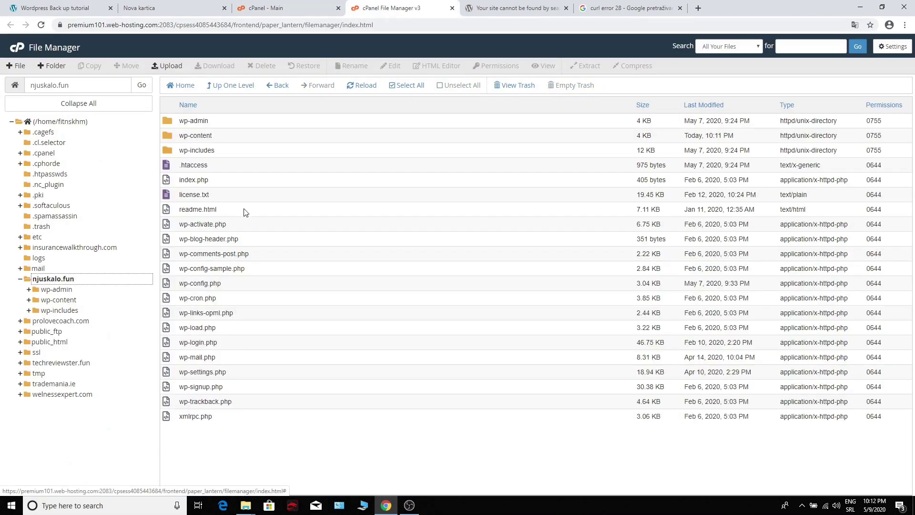
right_click(189, 434)
left_click(202, 466)
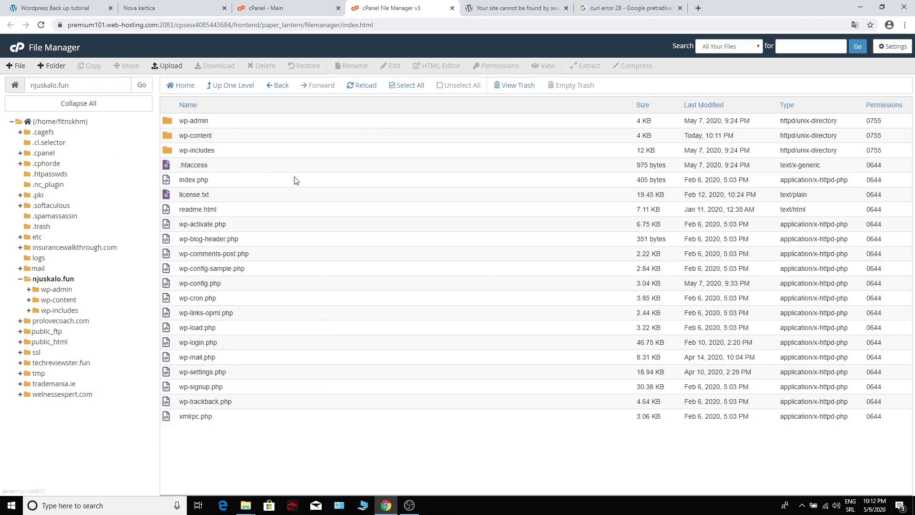
Add a new file named php.ini to the njuskalo.fun folder.
left_click(16, 65)
type("php.ini")
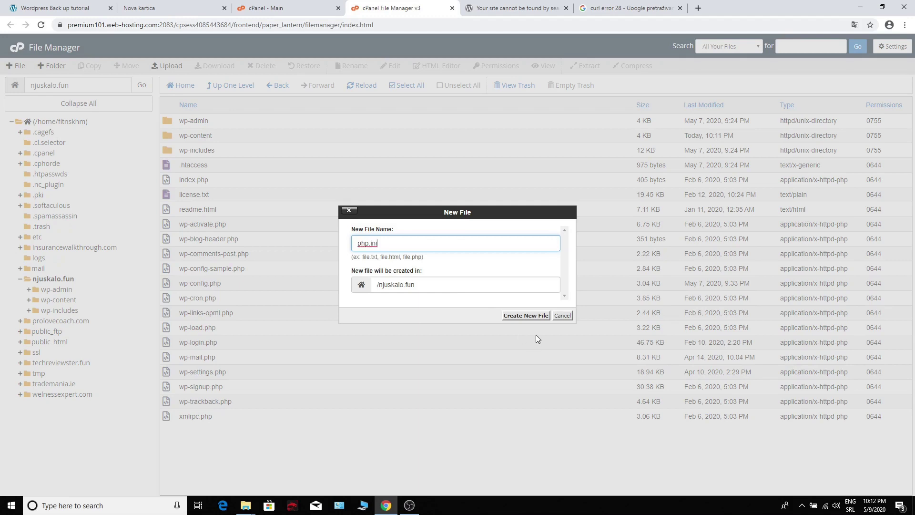
left_click(529, 316)
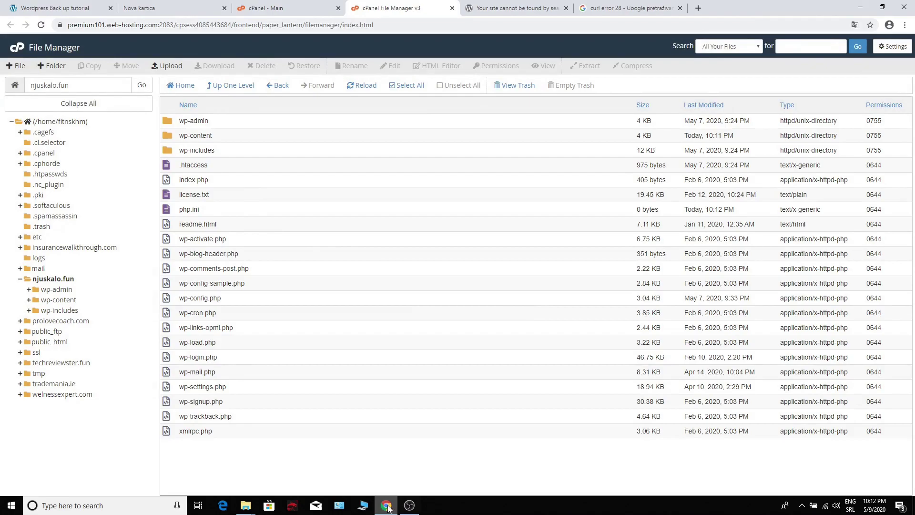
Open 'php.ini for servers' from the desktop's increase php limit folder and select its settings.
right_click(463, 505)
left_click(500, 445)
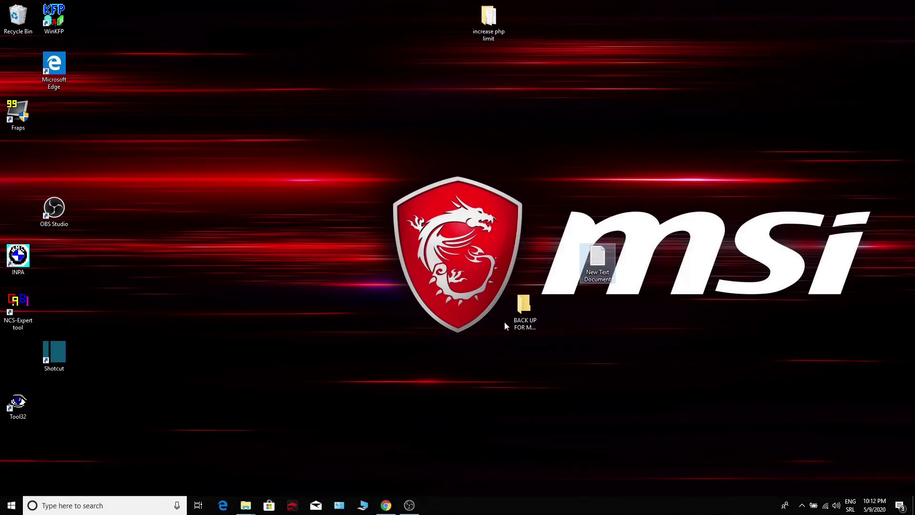
double_click(488, 21)
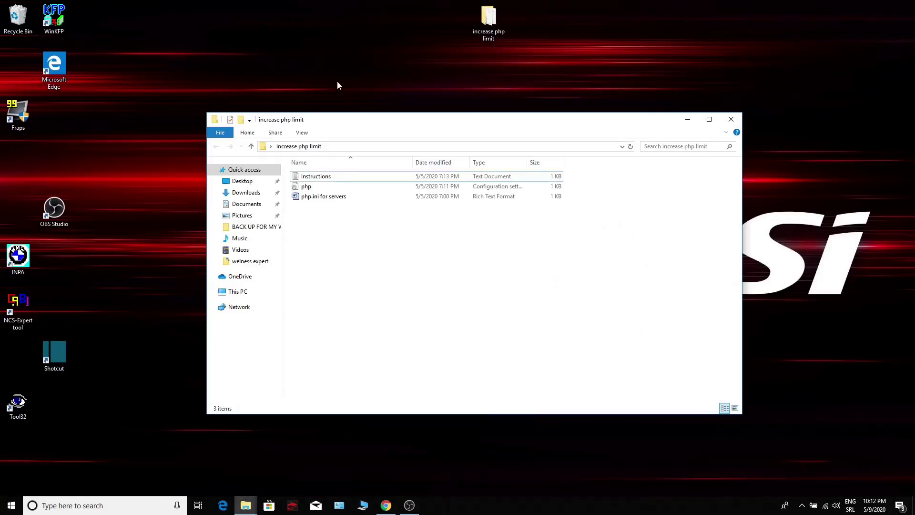
double_click(327, 196)
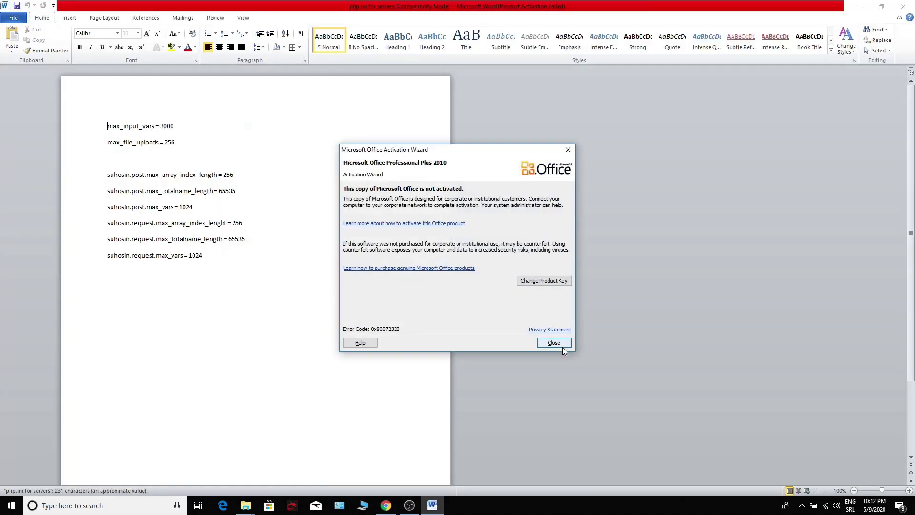
left_click(563, 347)
left_click_drag(226, 257, 103, 130)
key("ctrl+c")
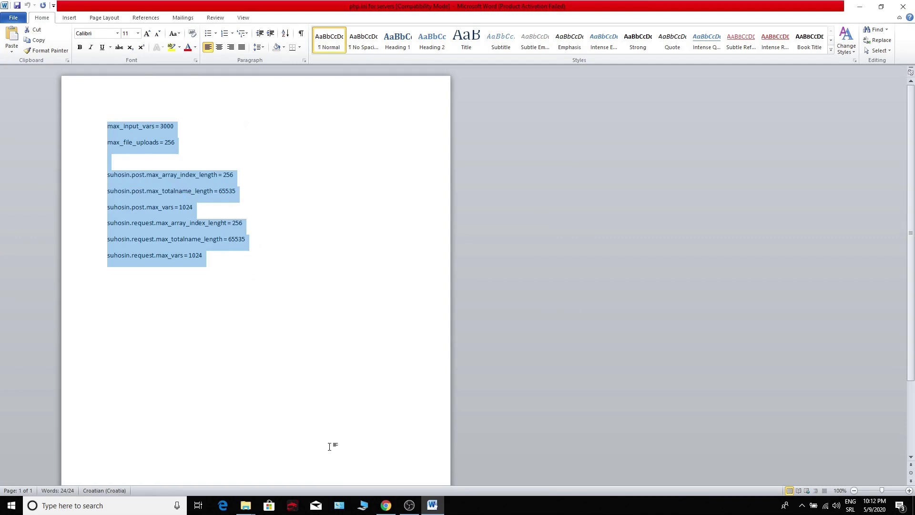
left_click(386, 505)
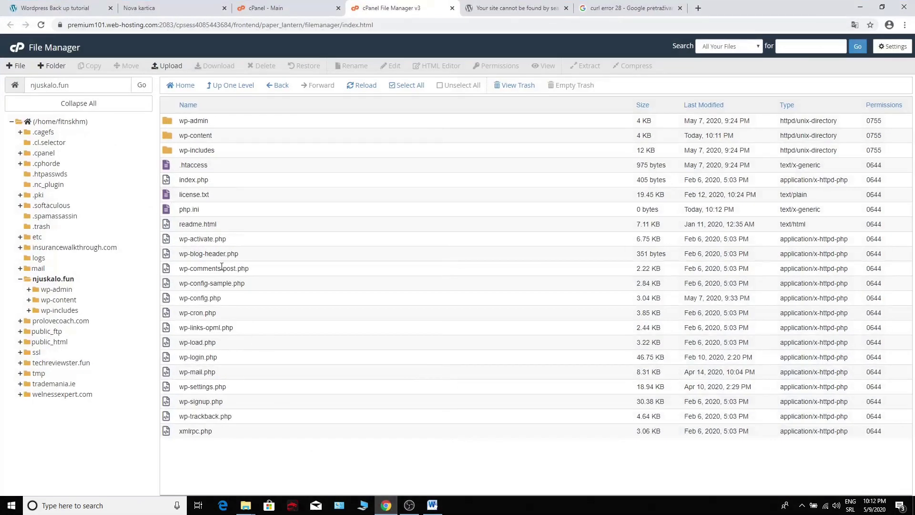
Paste max_input_vars 3000, max_file_uploads 256 and the suhosin limits into php.ini and save.
right_click(191, 209)
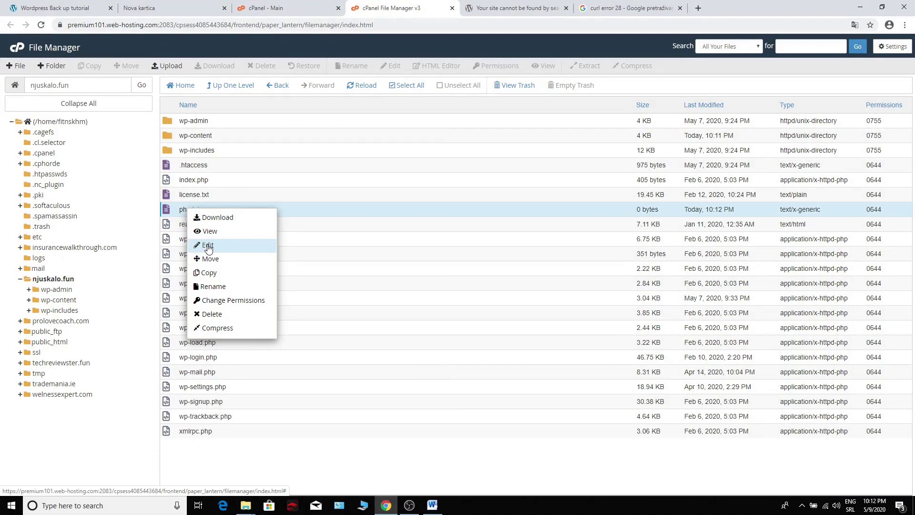
left_click(238, 245)
left_click(543, 338)
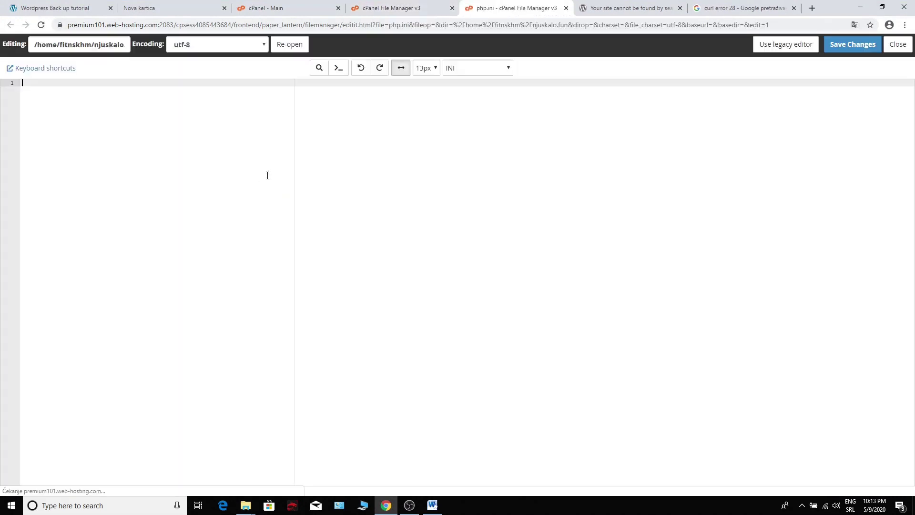
key("ctrl+v")
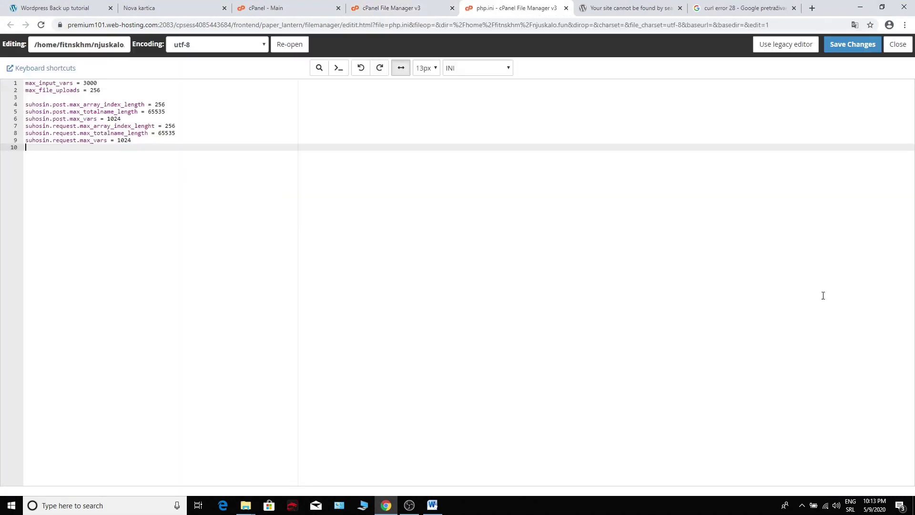
left_click(852, 44)
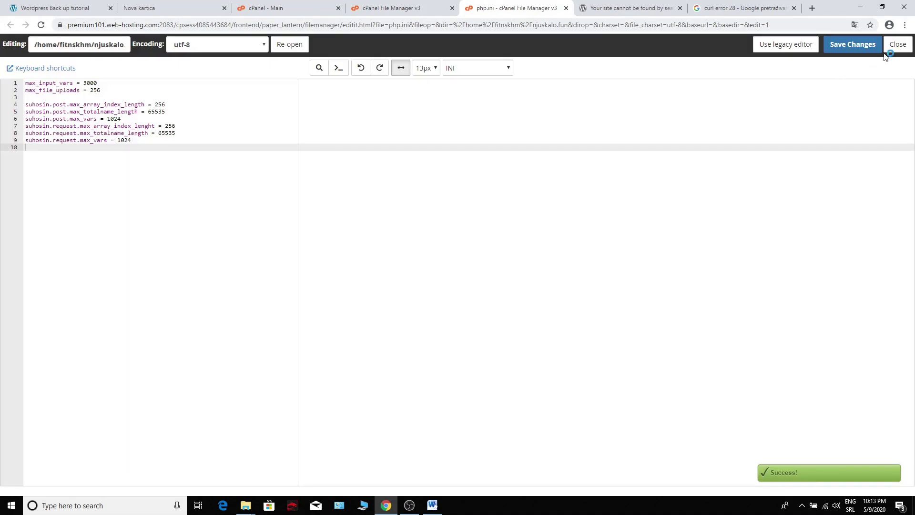
left_click(896, 45)
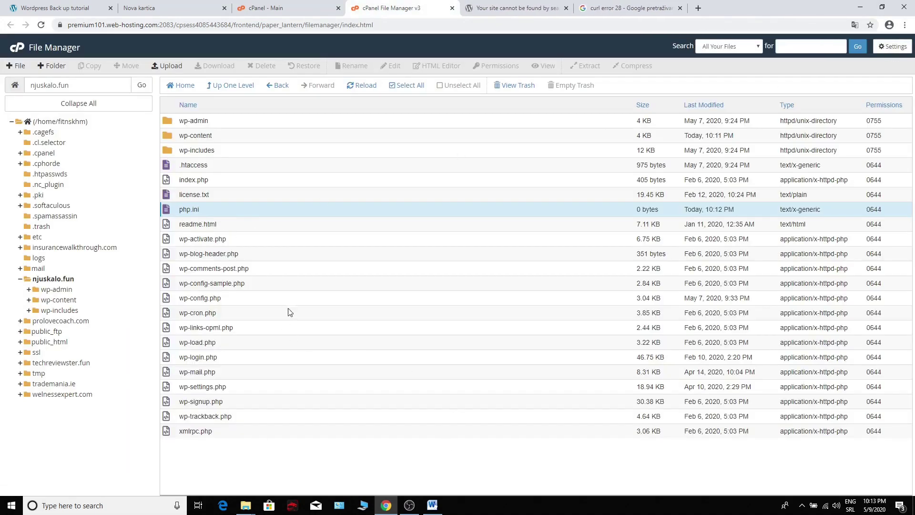
Revisit the increase php limit folder on the desktop.
left_click(195, 165)
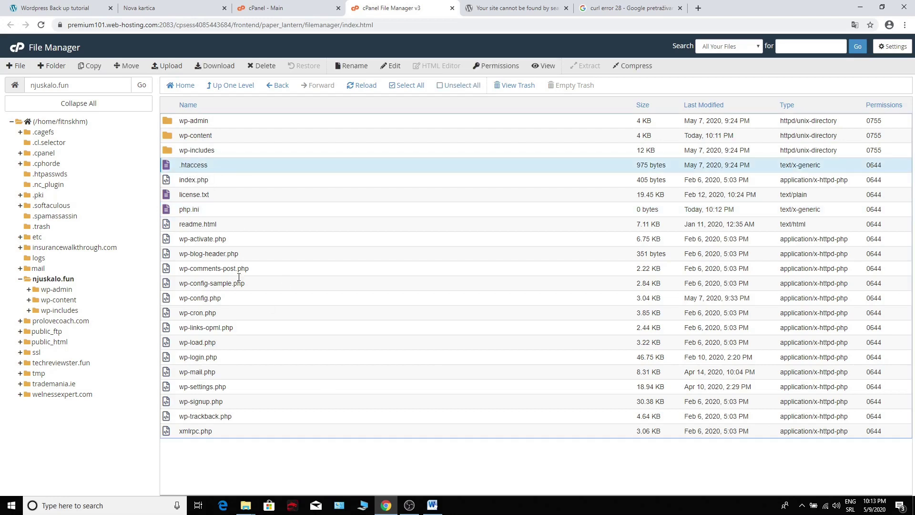
right_click(527, 512)
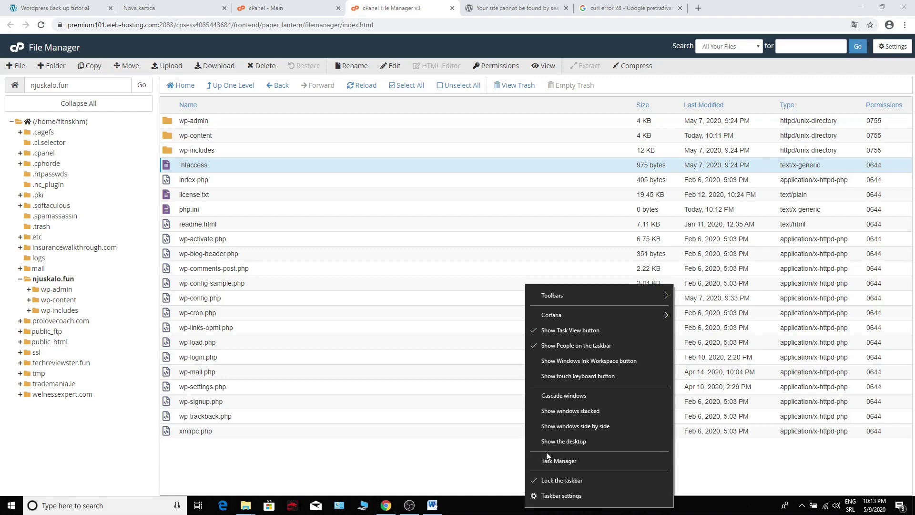
left_click(547, 447)
double_click(477, 27)
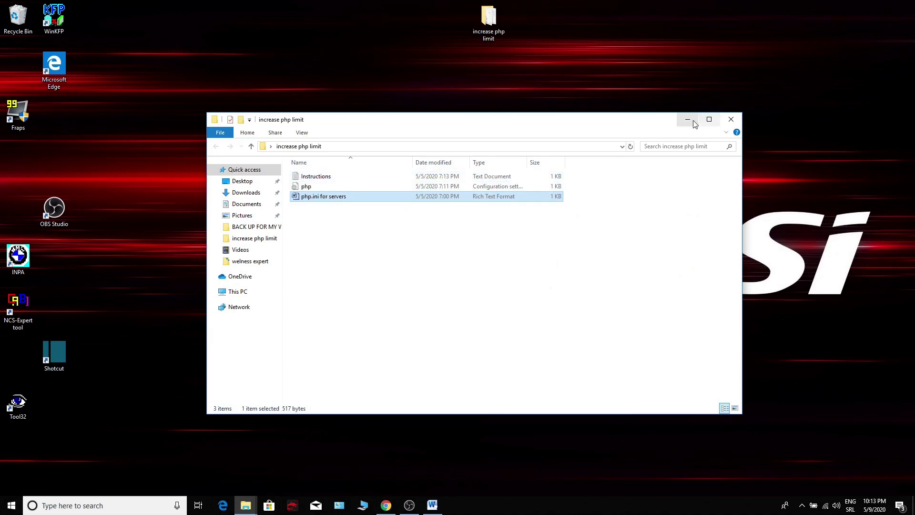
Navigate past techreviewster.fun to the insurancewalkthrough.com folder in File Manager.
left_click(386, 506)
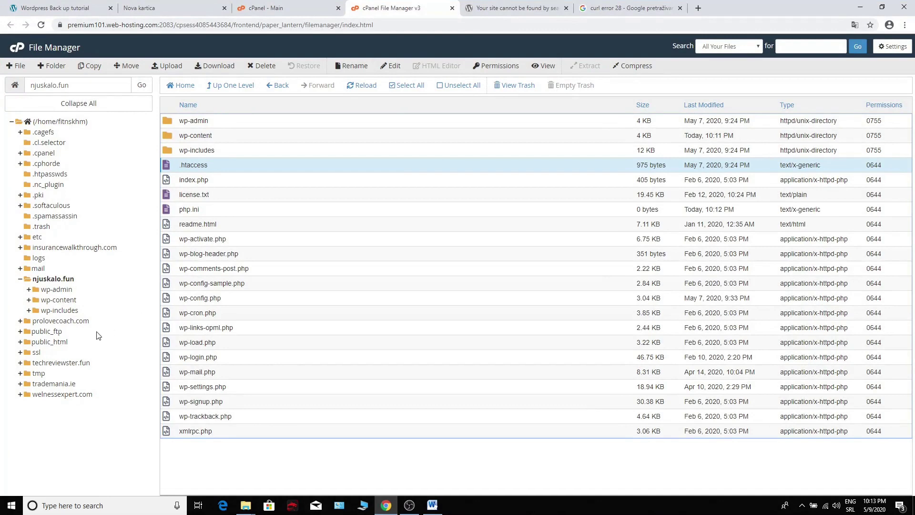
left_click(61, 364)
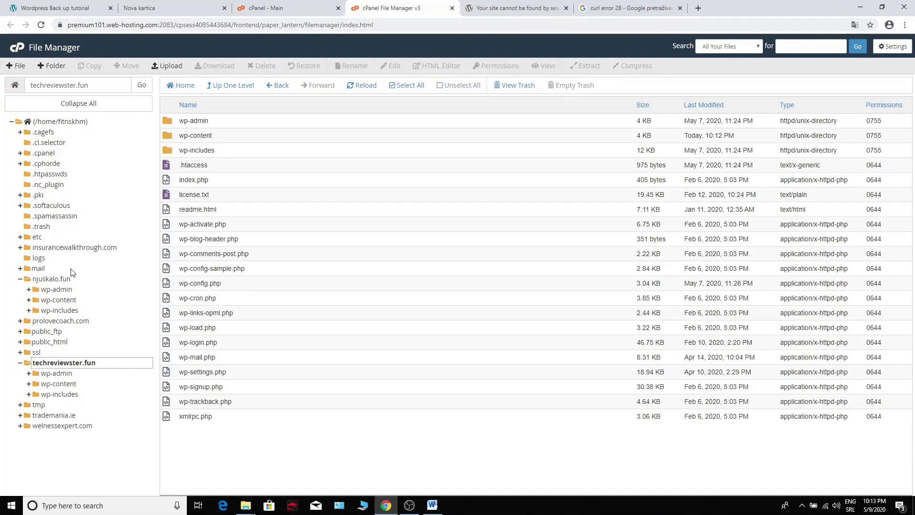
left_click(54, 248)
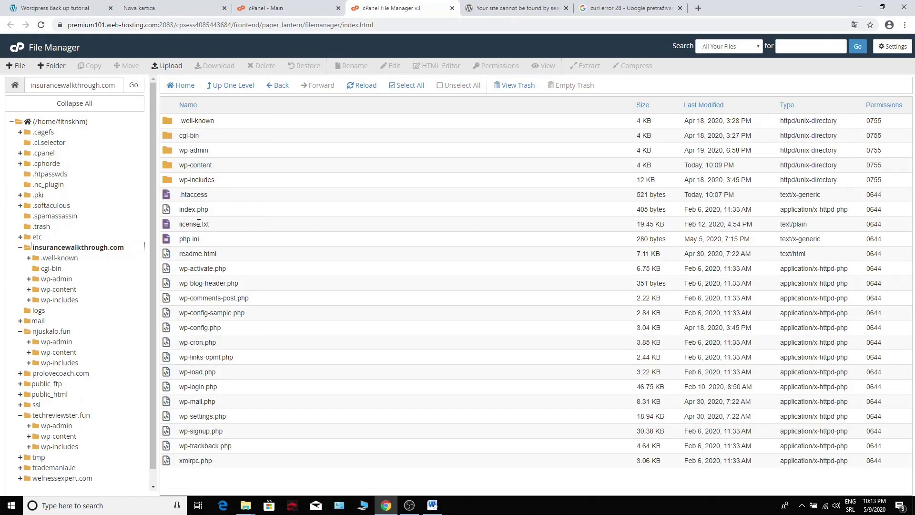
Select line 15's lsapi_phpini directive in insurancewalkthrough.com's .htaccess, then reopen njuskalo.fun.
left_click(194, 194)
right_click(194, 195)
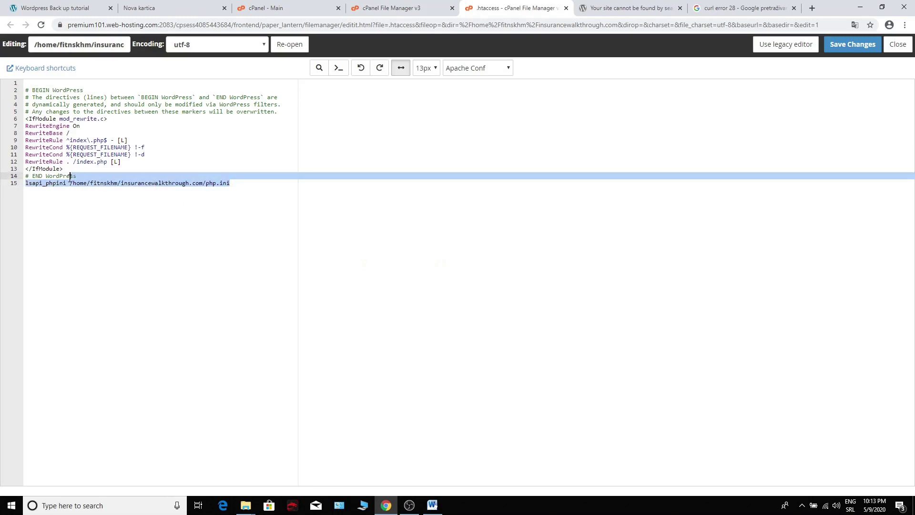
left_click_drag(139, 202, 27, 183)
key("ctrl+c")
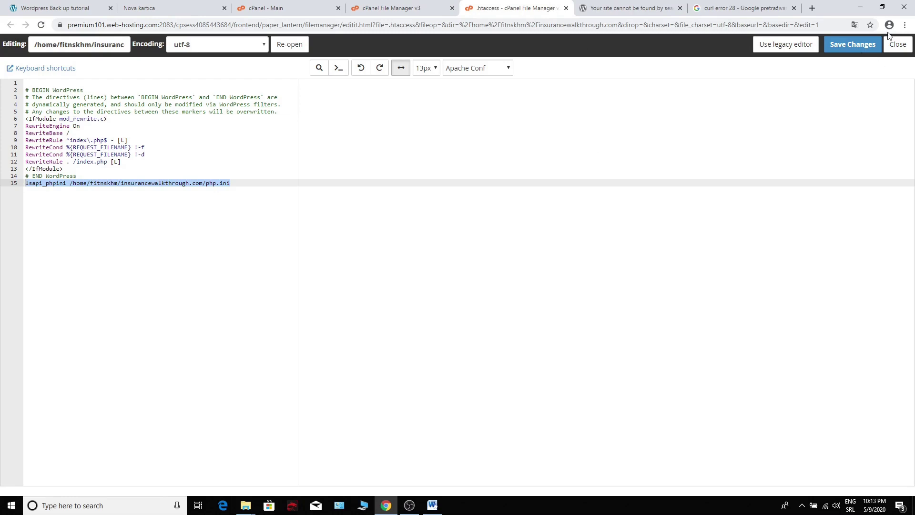
left_click(898, 45)
left_click(52, 331)
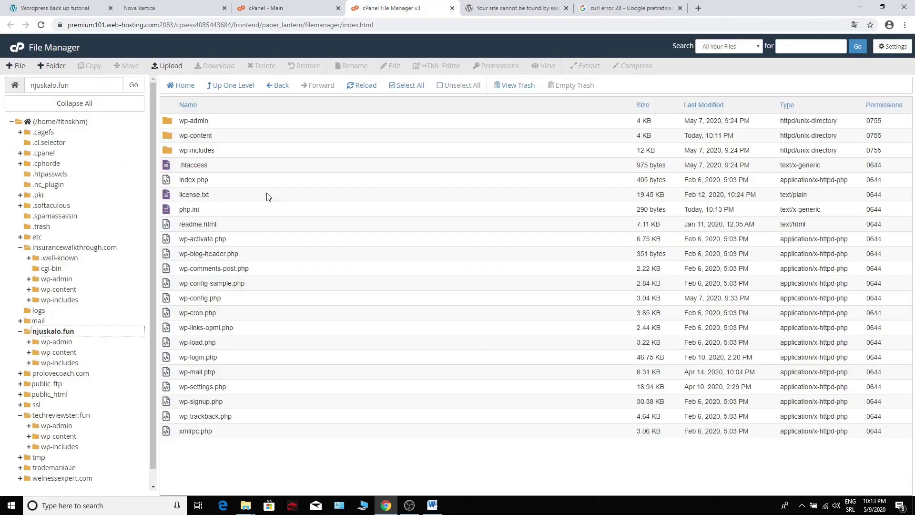
Open njuskalo.fun's .htaccess and paste the lsapi_phpini line onto empty line 36.
left_click(200, 165)
right_click(200, 164)
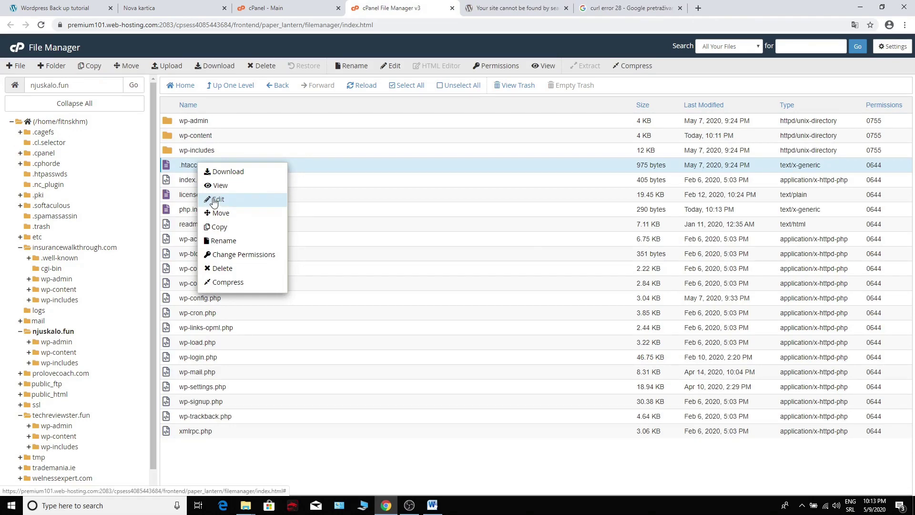
left_click(214, 203)
left_click(543, 336)
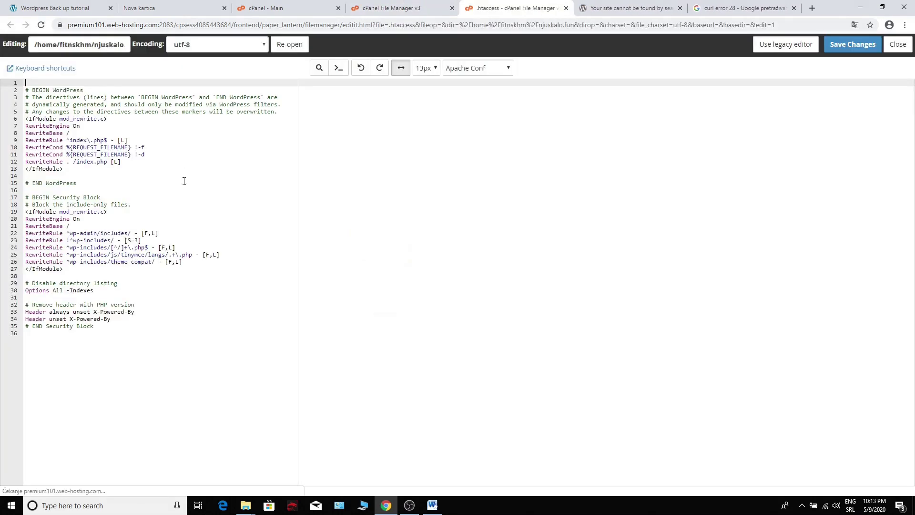
left_click(43, 336)
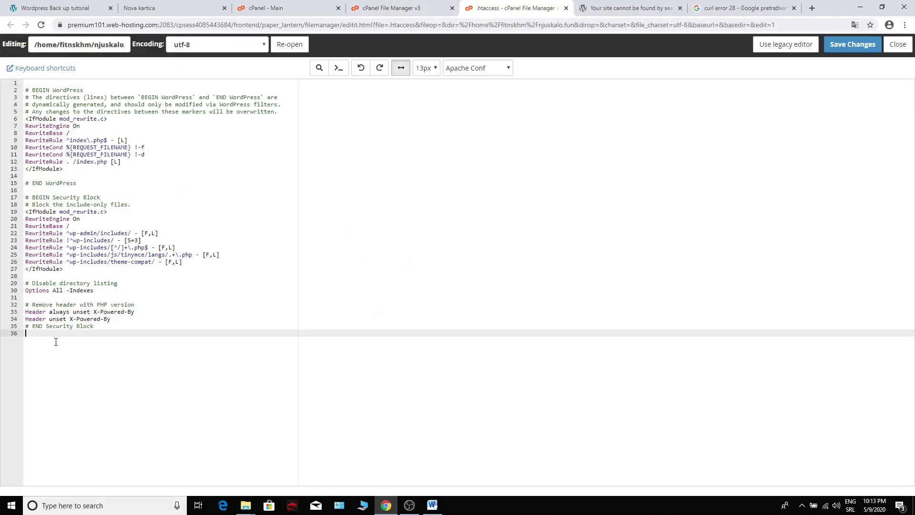
key("ctrl+v")
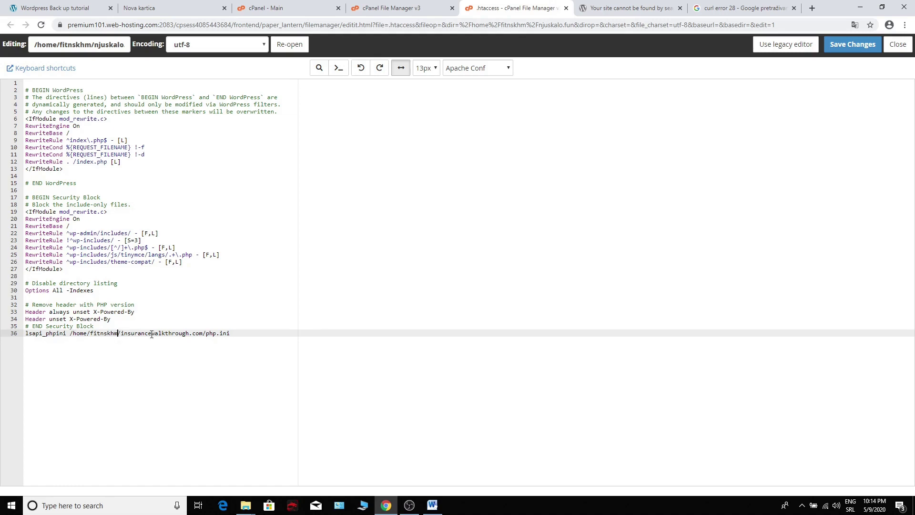
Change line 36's path from insurancewalkthrough.com to njuskalo.fun, then save and close .htaccess.
left_click(91, 43)
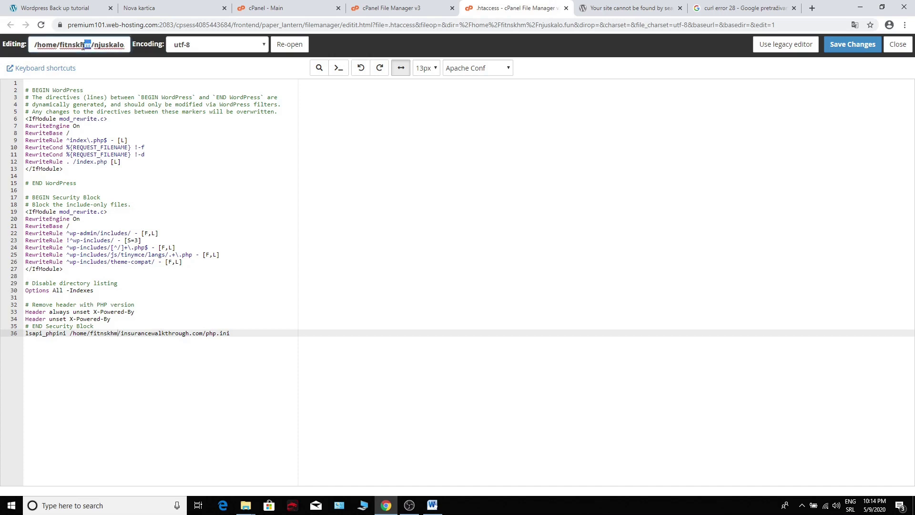
left_click_drag(92, 45, 59, 45)
left_click(139, 332)
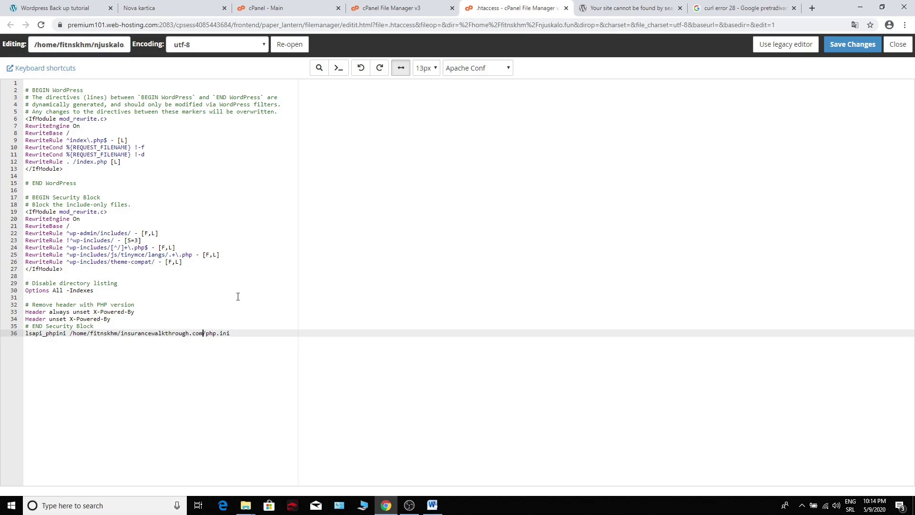
key("BackSpace")
key("BackSpace")
key("BackSpace")
key("BackSpace")
key("BackSpace")
key("BackSpace")
key("BackSpace")
key("BackSpace")
key("BackSpace")
key("BackSpace")
key("BackSpace")
key("BackSpace")
key("BackSpace")
type("nj")
type("uskalo.fun")
left_click_drag(123, 334, 158, 337)
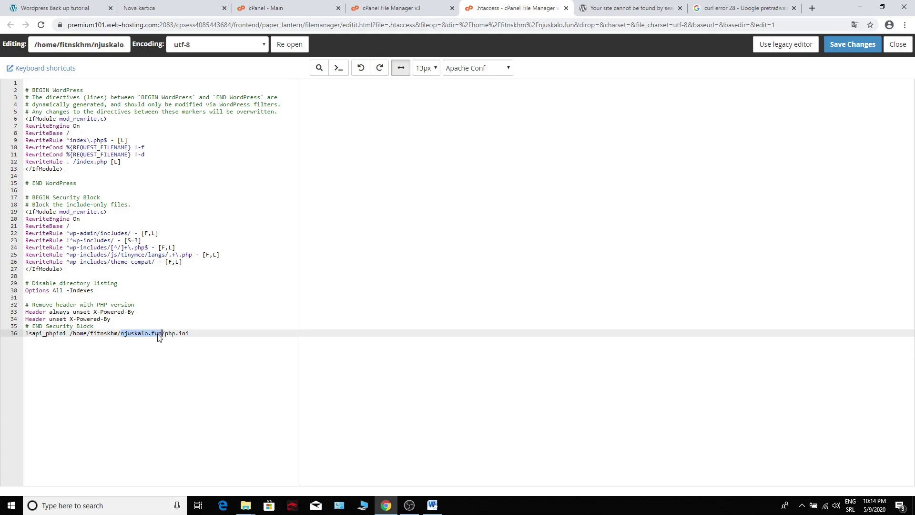
left_click(159, 334)
key("End")
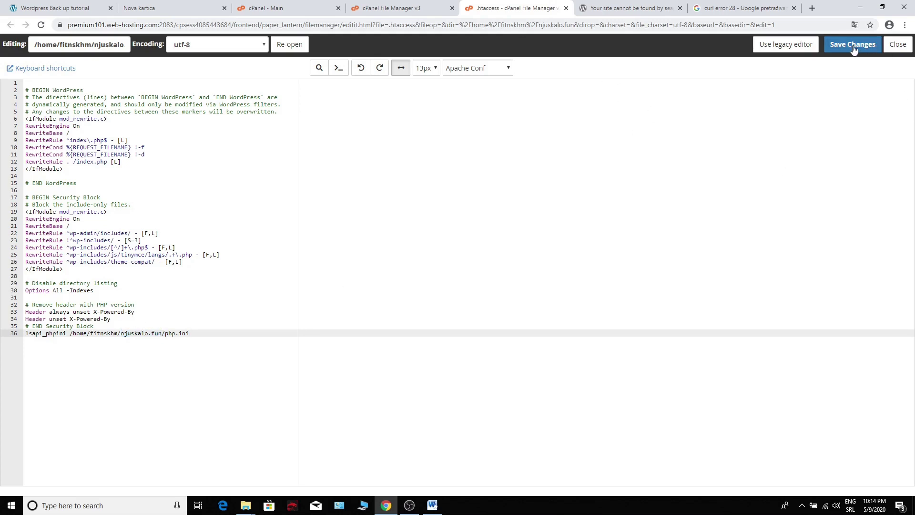
left_click(853, 46)
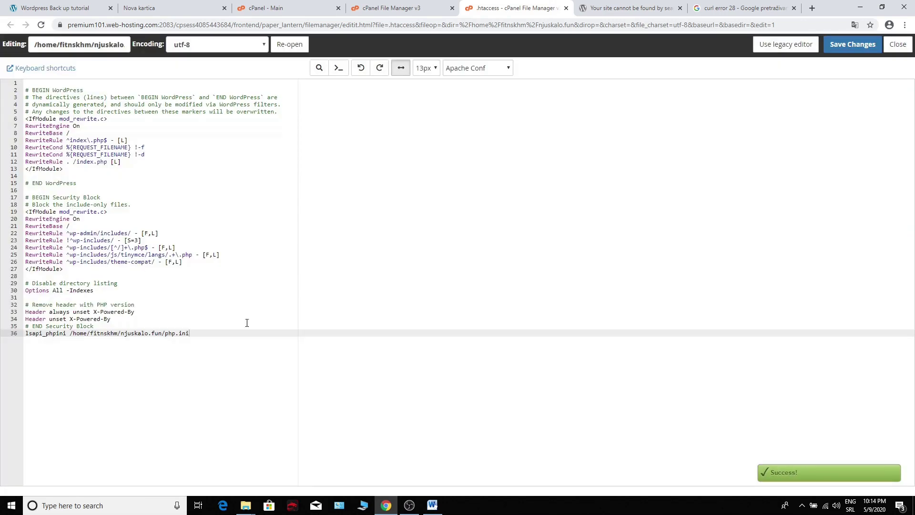
left_click(898, 44)
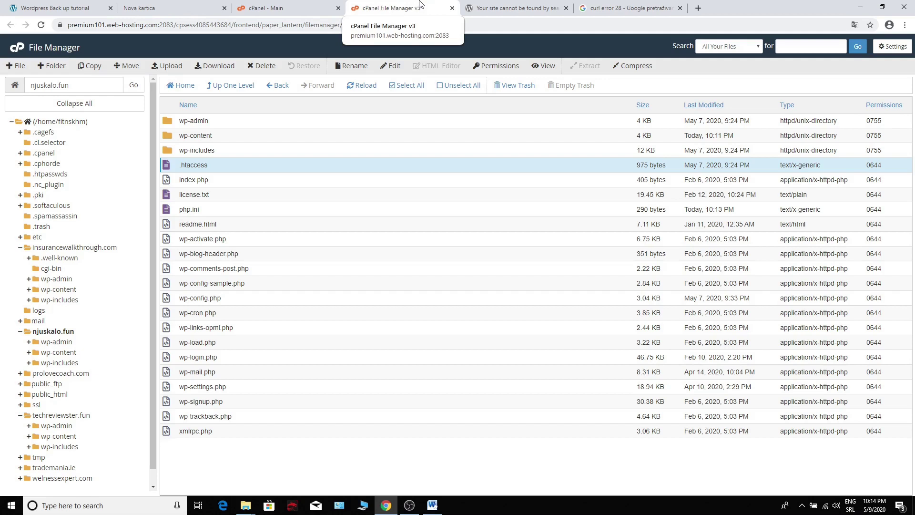
Switch to the 'Wordpress Back up tutorial' tab showing the njuskalo.fun homepage.
left_click(78, 7)
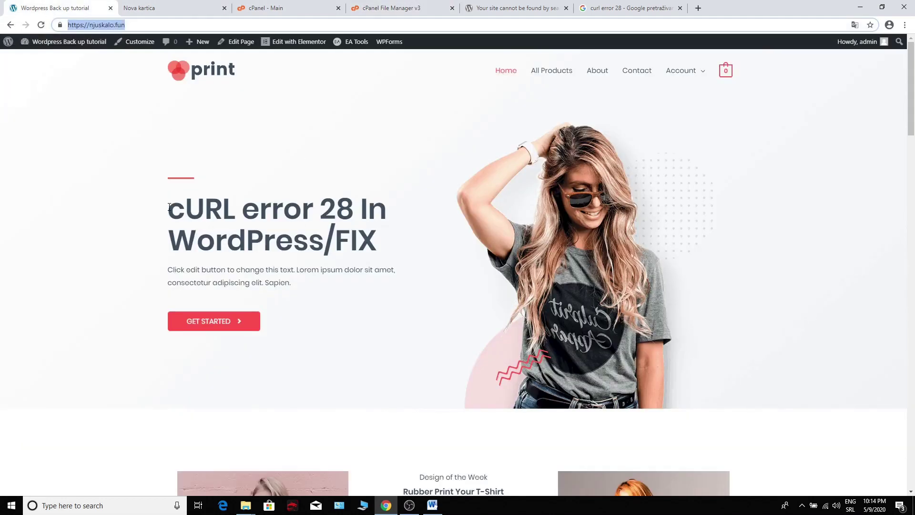
left_click_drag(164, 207, 362, 230)
left_click(362, 231)
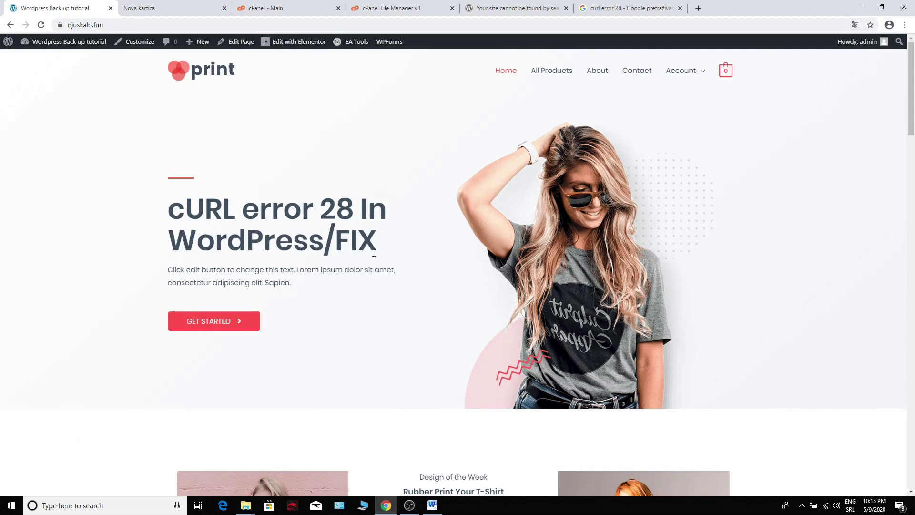
left_click_drag(397, 246, 175, 209)
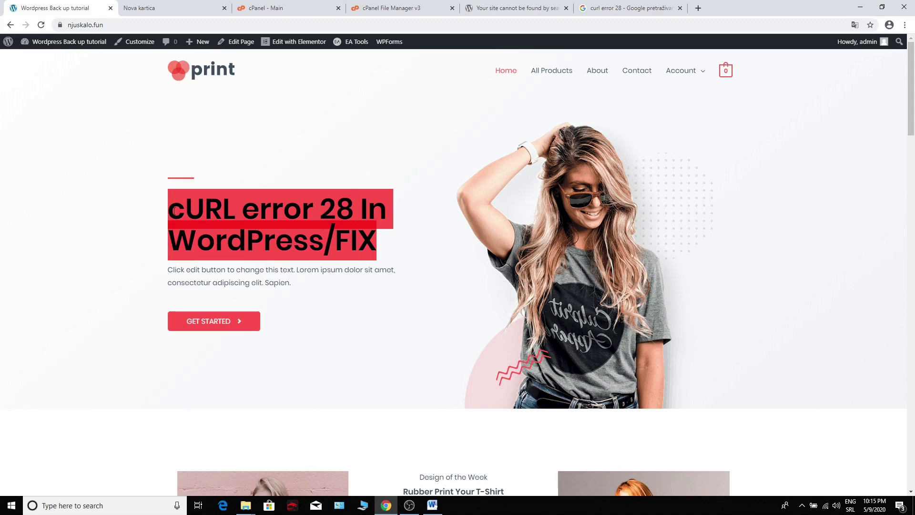